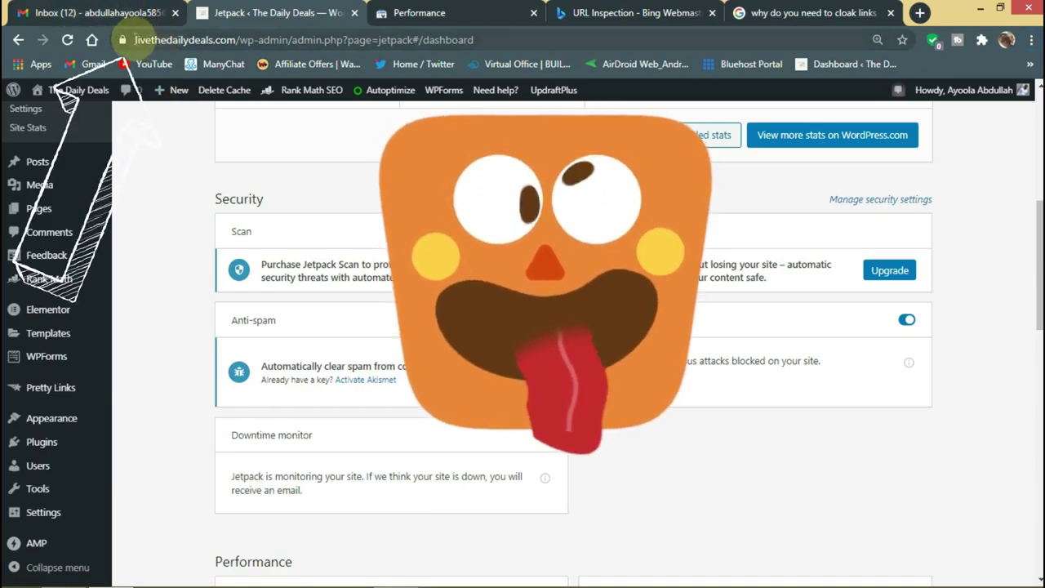
Step: Select and clear the dashboard's web address, then go to Plugins > Add New
{"action": "left_click_drag", "start_coordinate": [137, 39], "coordinate": [490, 40]}
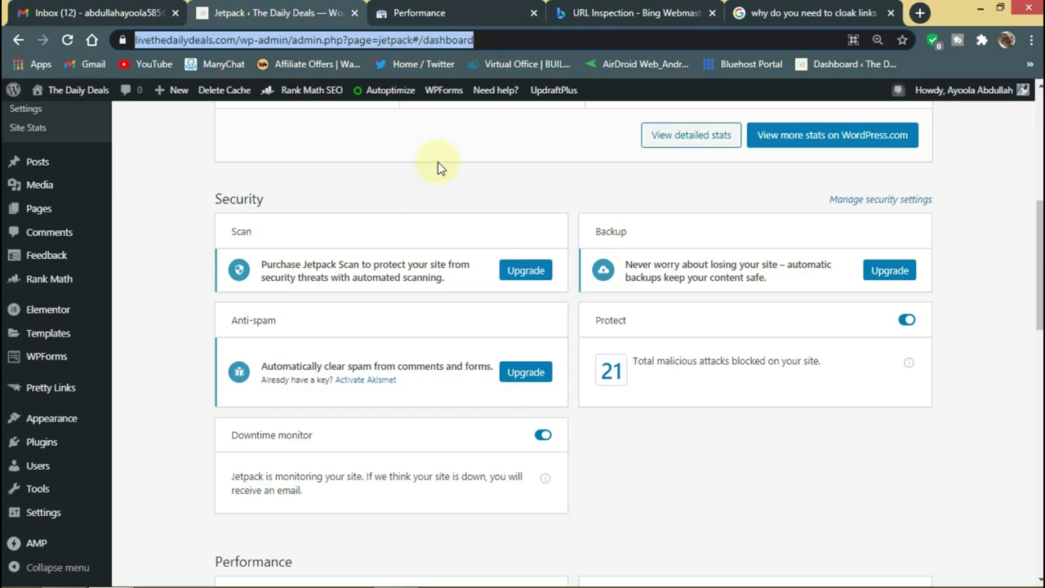
{"action": "left_click", "coordinate": [438, 166]}
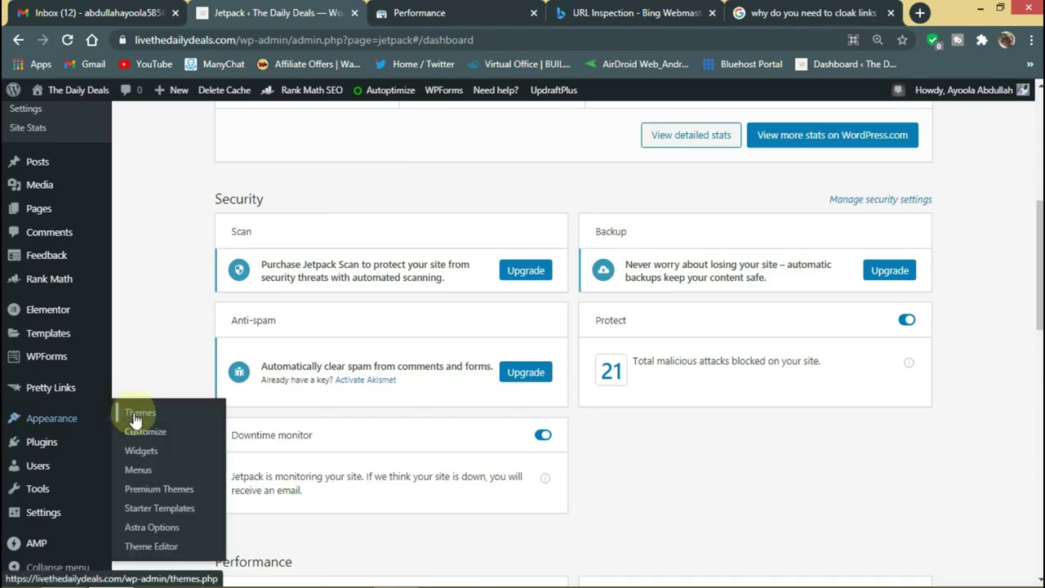
{"action": "mouse_move", "coordinate": [42, 442]}
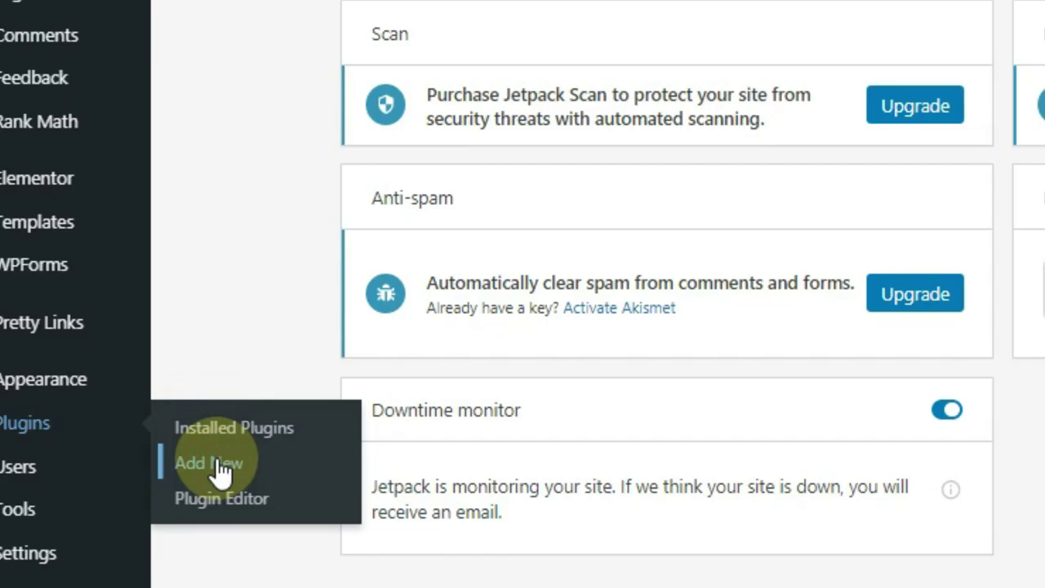
{"action": "left_click", "coordinate": [214, 463]}
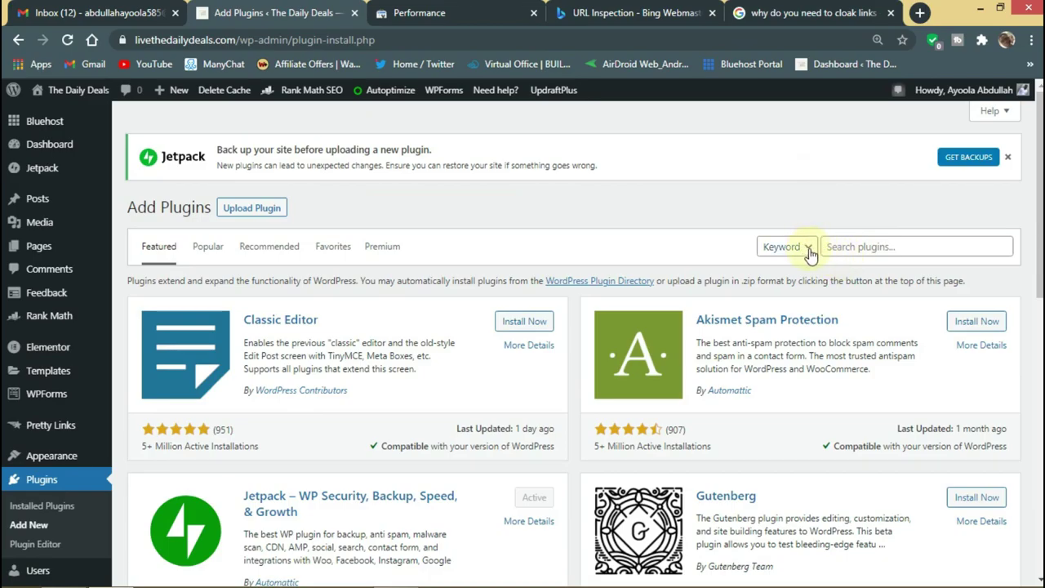
Step: Check the plugin search-type options and look over the Classic Editor and Akismet authors
{"action": "left_click", "coordinate": [810, 253]}
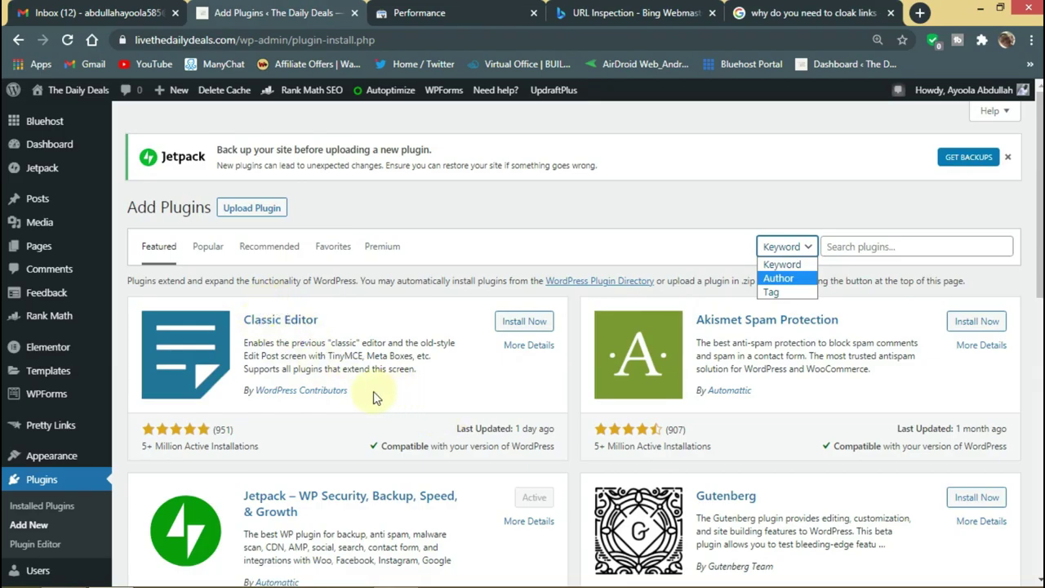
{"action": "left_click_drag", "start_coordinate": [331, 390], "coordinate": [365, 392]}
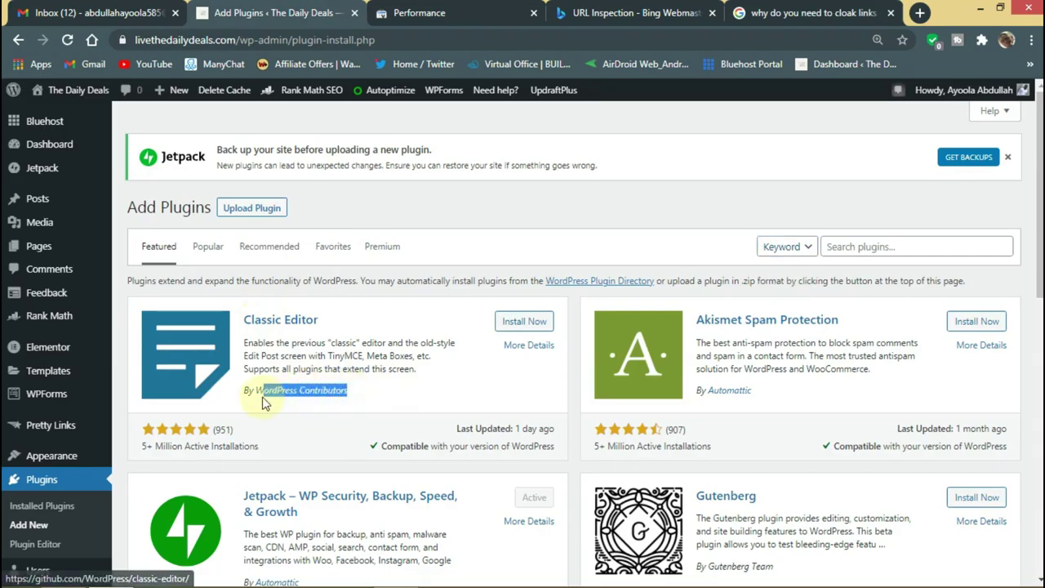
{"action": "left_click", "coordinate": [365, 393]}
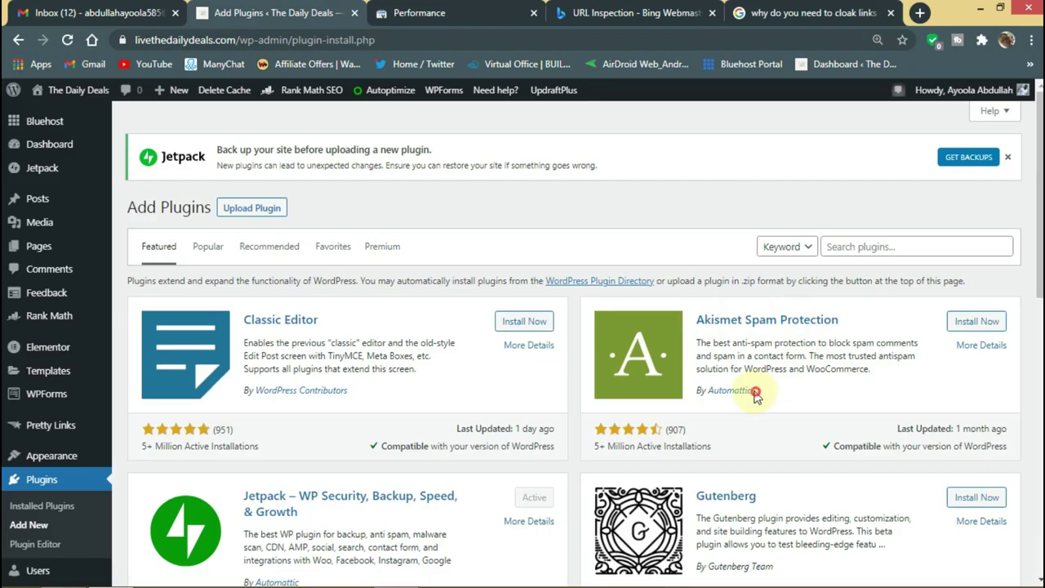
{"action": "left_click_drag", "start_coordinate": [708, 391], "coordinate": [796, 390]}
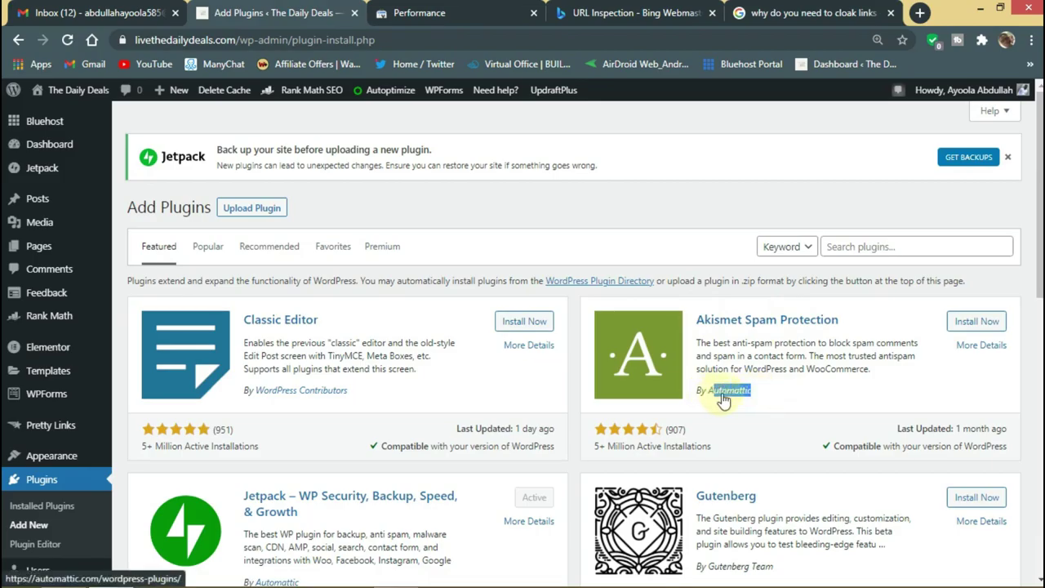
{"action": "left_click", "coordinate": [795, 389]}
{"action": "left_click", "coordinate": [800, 245]}
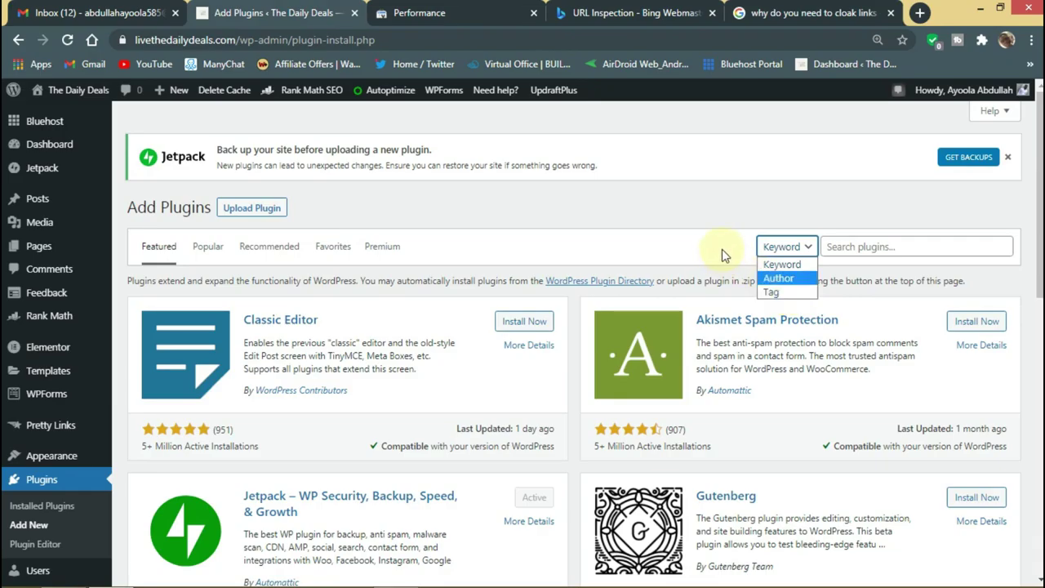
Step: Search plugins by keyword for 'pretty links', correcting the misspelled 'prety'
{"action": "left_click", "coordinate": [793, 266]}
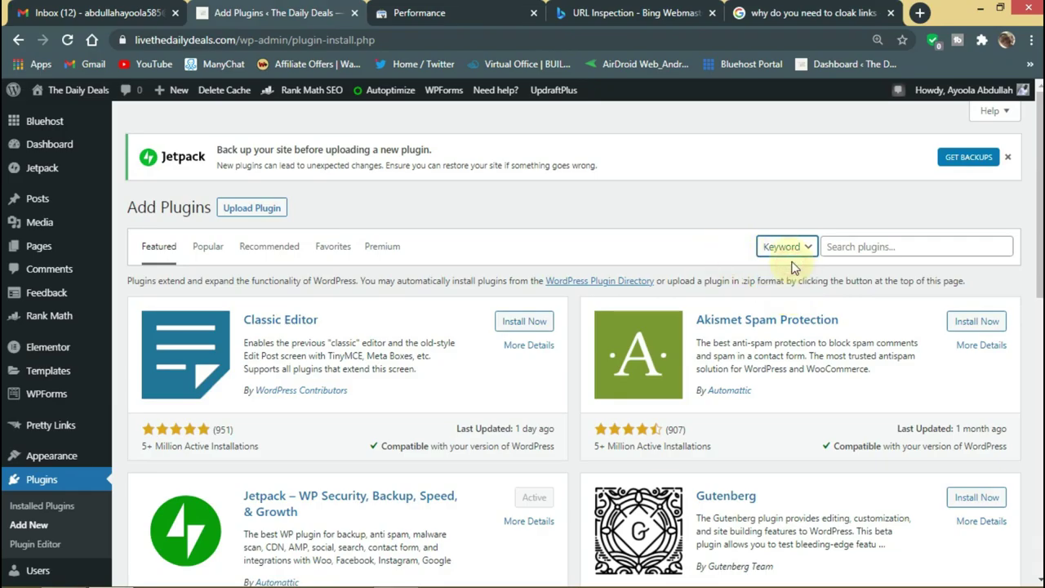
{"action": "left_click", "coordinate": [865, 246]}
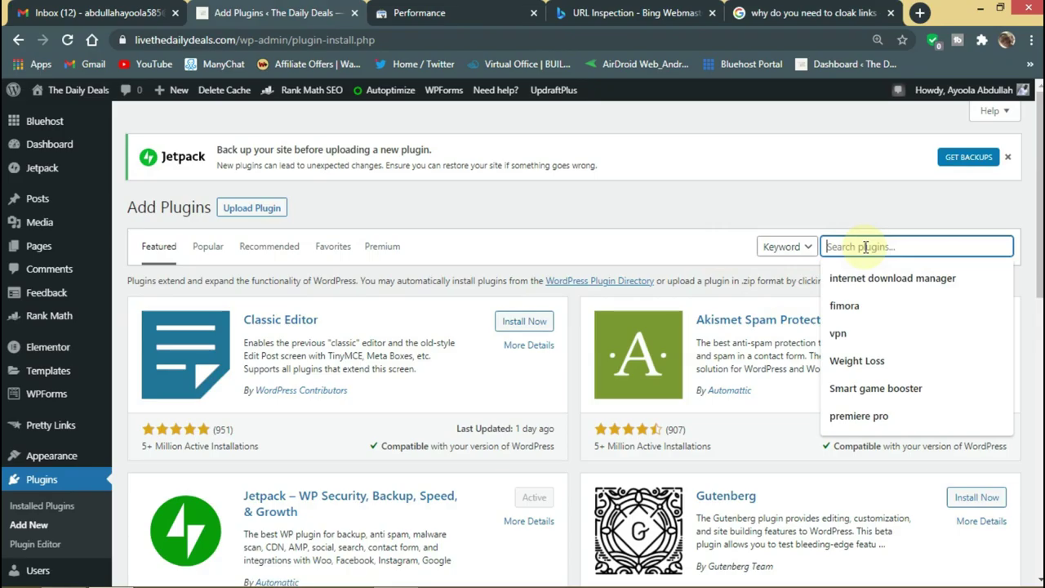
{"action": "type", "text": "p"}
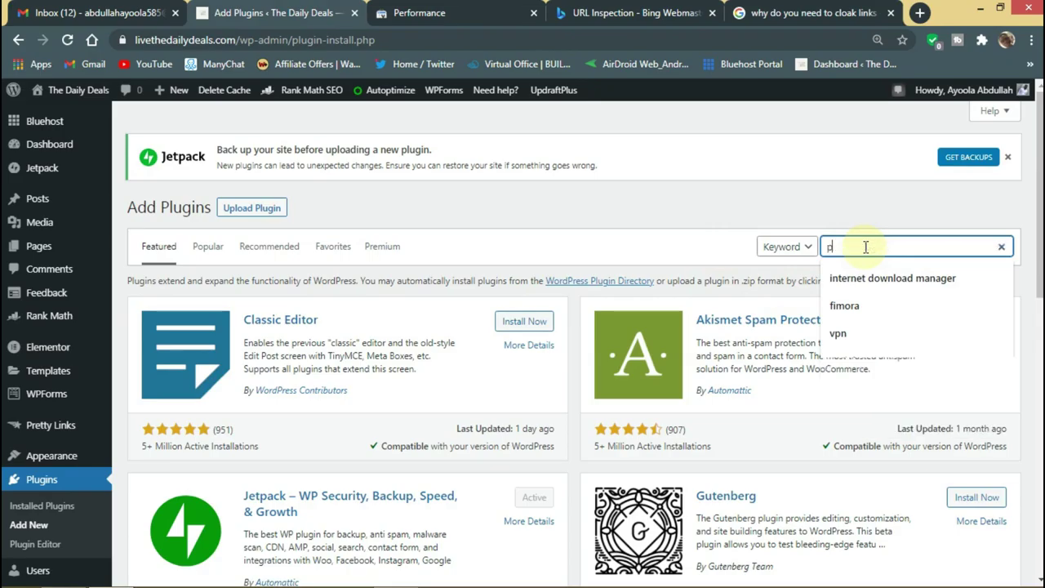
{"action": "type", "text": "rety"}
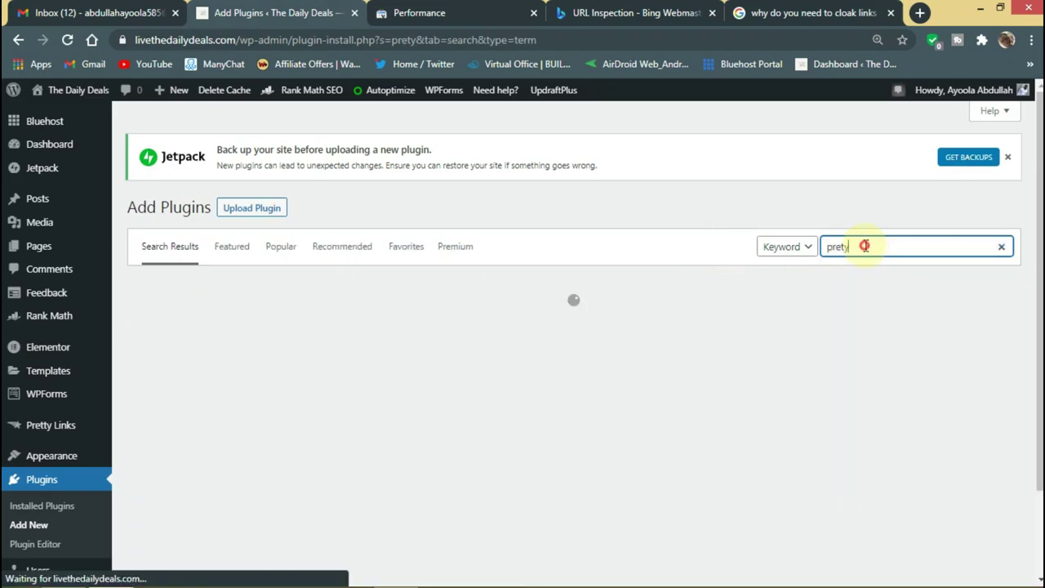
{"action": "double_click", "coordinate": [865, 247]}
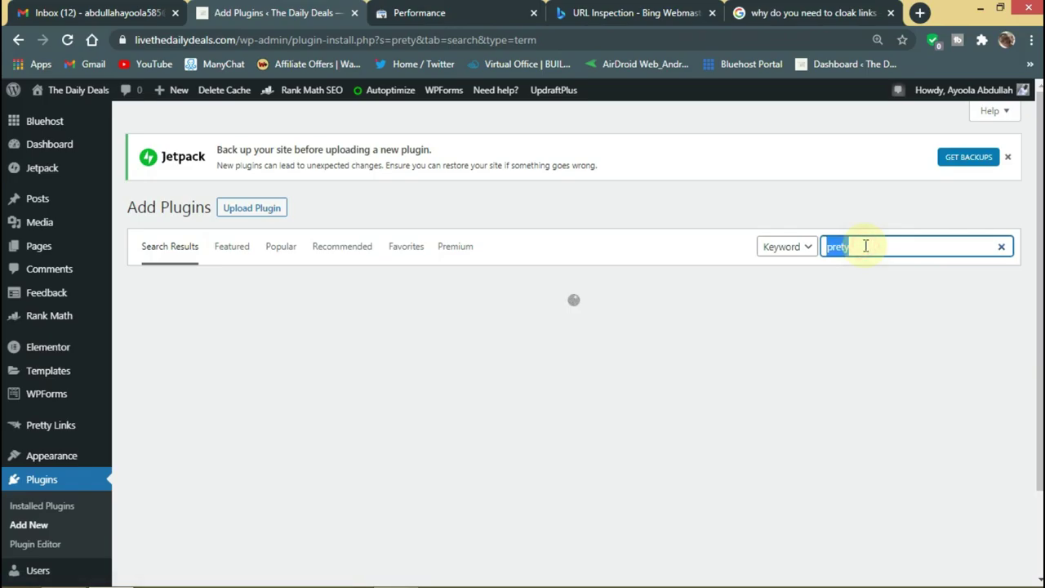
{"action": "type", "text": "pretty lin"}
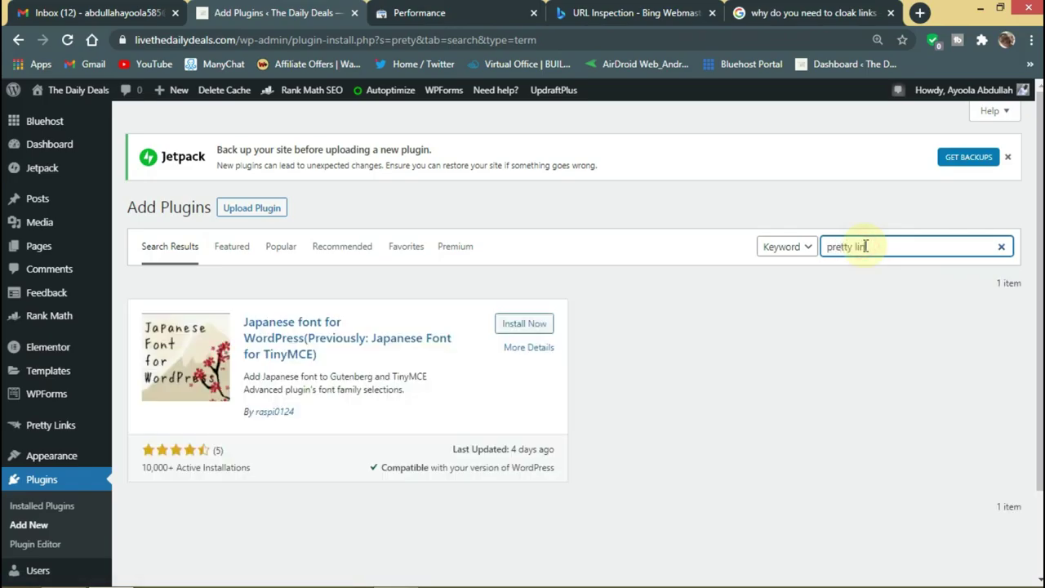
{"action": "type", "text": "ks"}
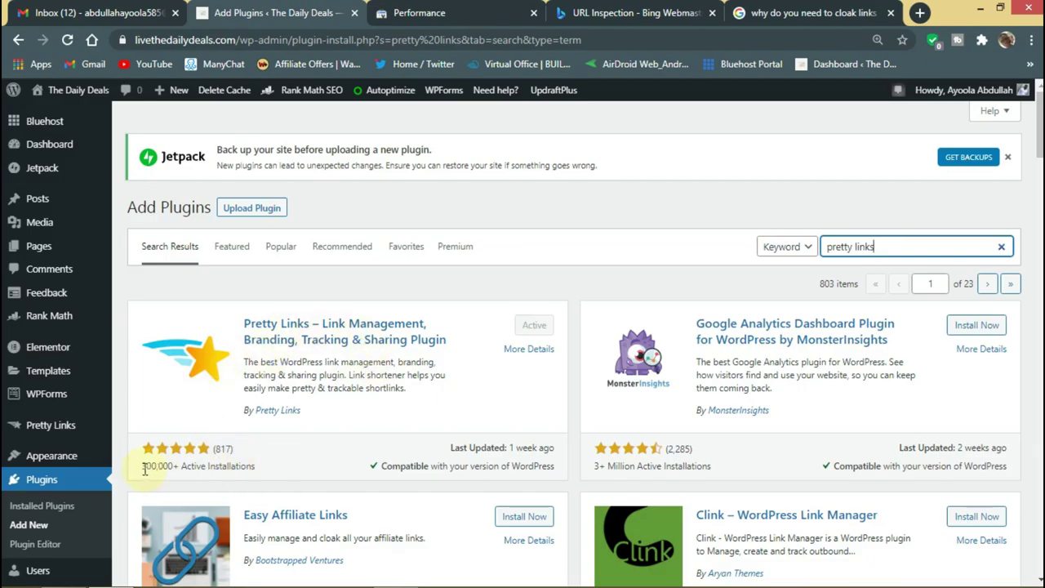
Step: Review the Pretty Links result's rating and install count
{"action": "left_click_drag", "start_coordinate": [140, 465], "coordinate": [241, 467]}
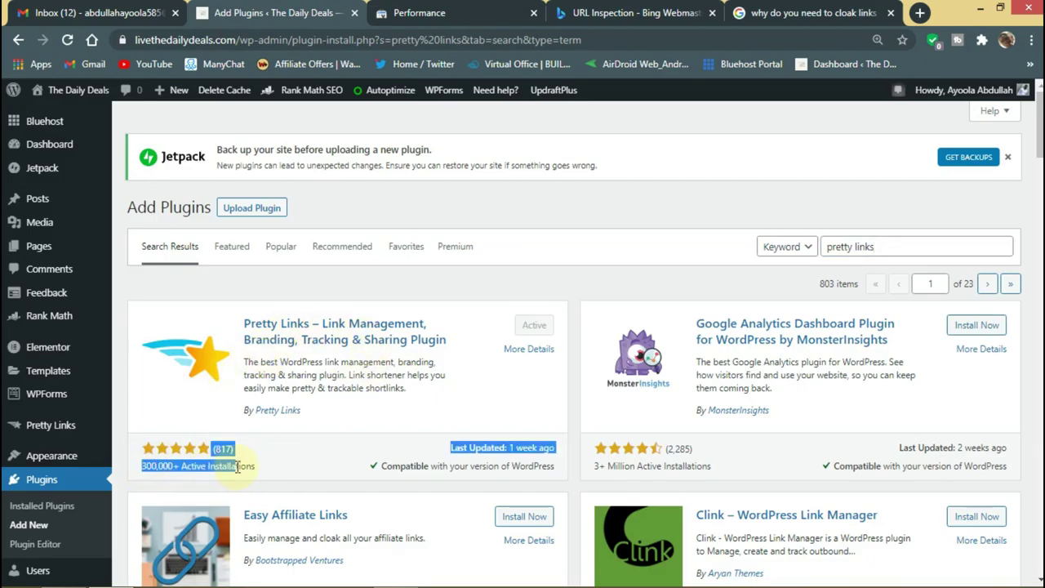
{"action": "left_click", "coordinate": [241, 445]}
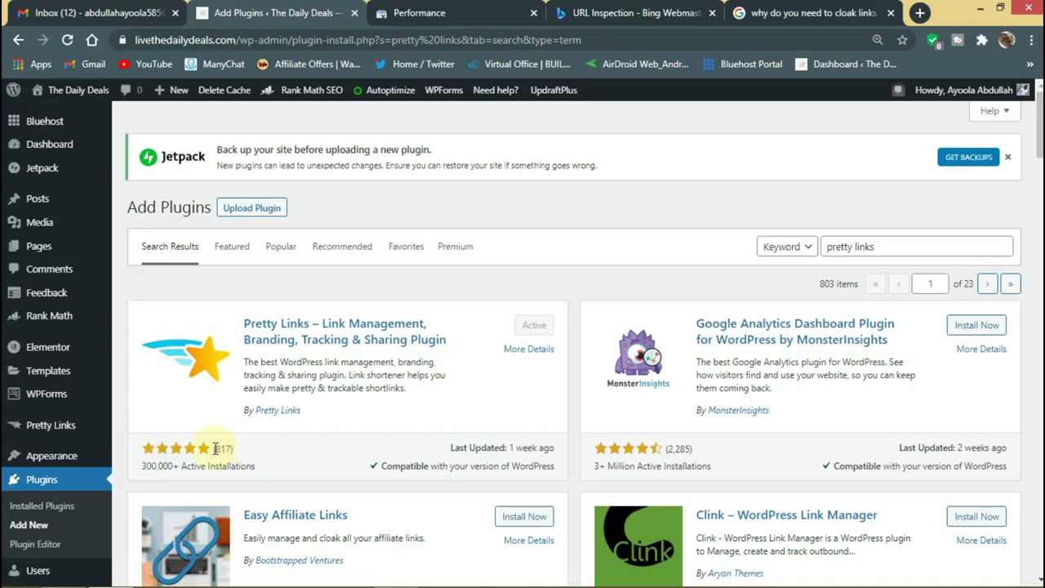
{"action": "left_click_drag", "start_coordinate": [214, 448], "coordinate": [210, 448]}
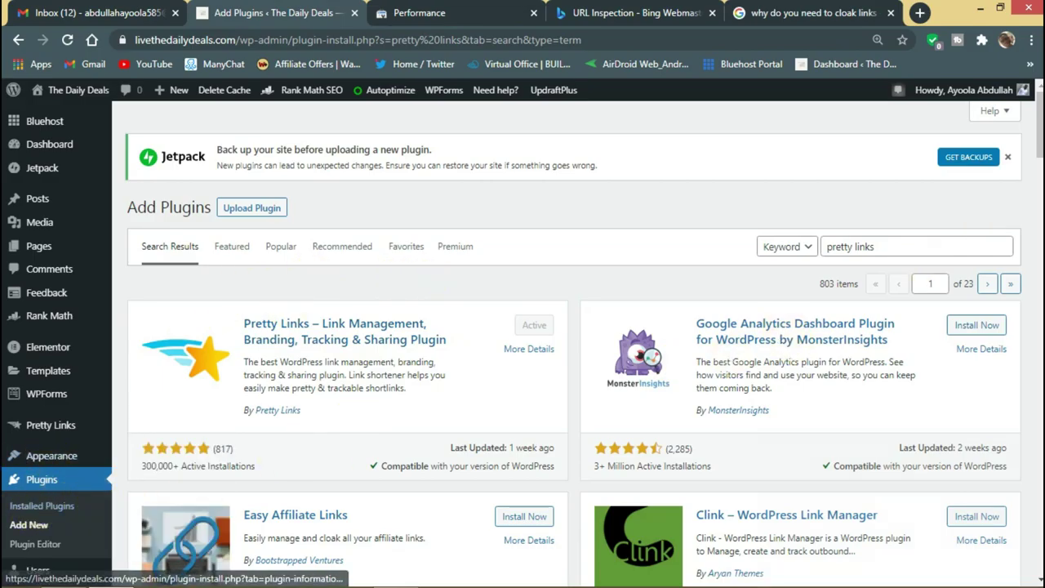
Step: Scroll the plugin results, then switch to the Google results tab and select its URL
{"action": "scroll", "coordinate": [847, 127], "scroll_direction": "down", "scroll_amount": 5}
{"action": "scroll", "coordinate": [847, 126], "scroll_direction": "down", "scroll_amount": 1}
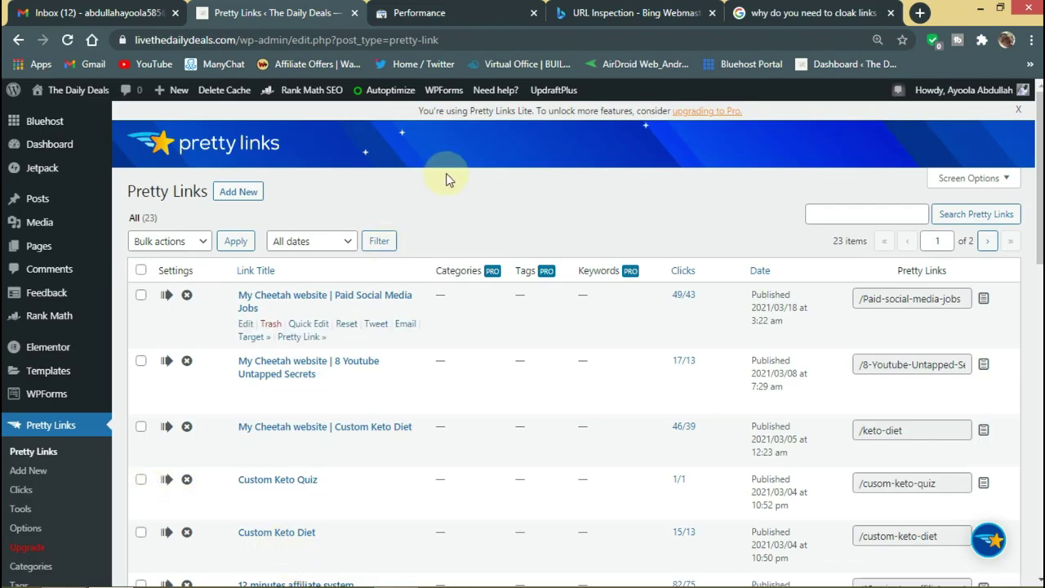
{"action": "left_click", "coordinate": [796, 12]}
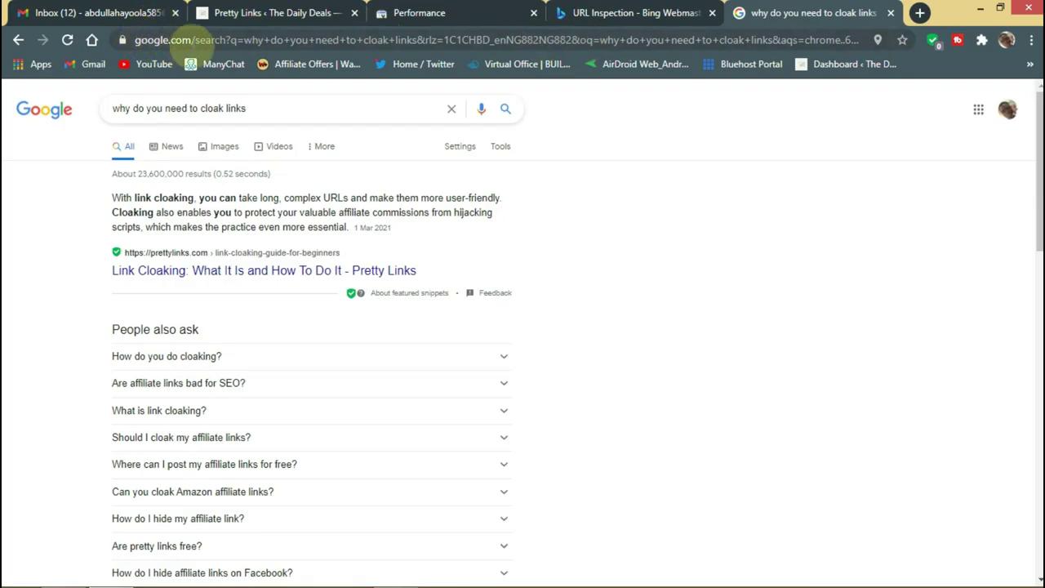
{"action": "left_click", "coordinate": [349, 39]}
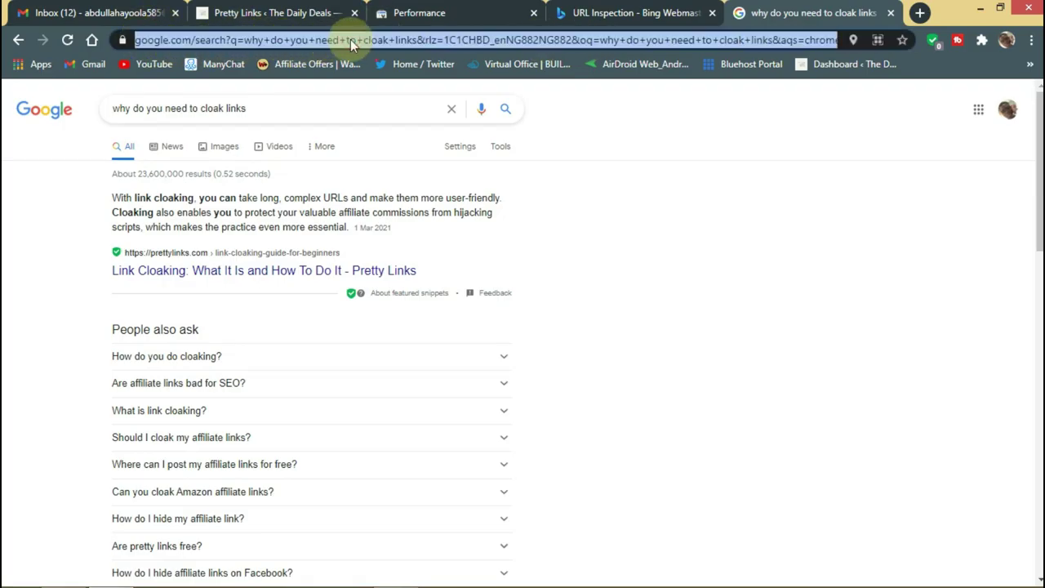
Step: Return to the Pretty Links list and start a new Pretty Link with Add New
{"action": "left_click", "coordinate": [293, 12]}
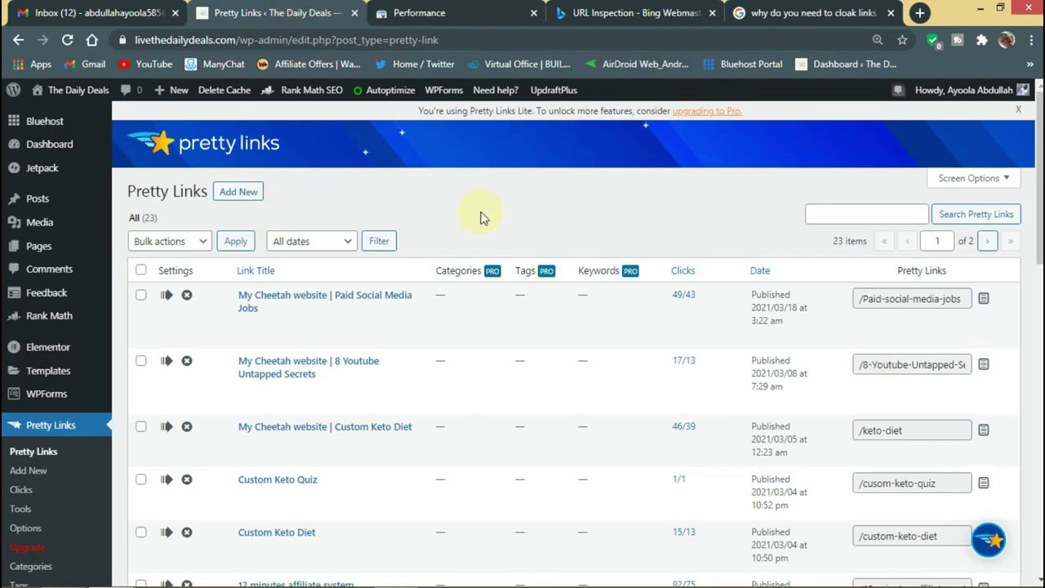
{"action": "left_click", "coordinate": [248, 194]}
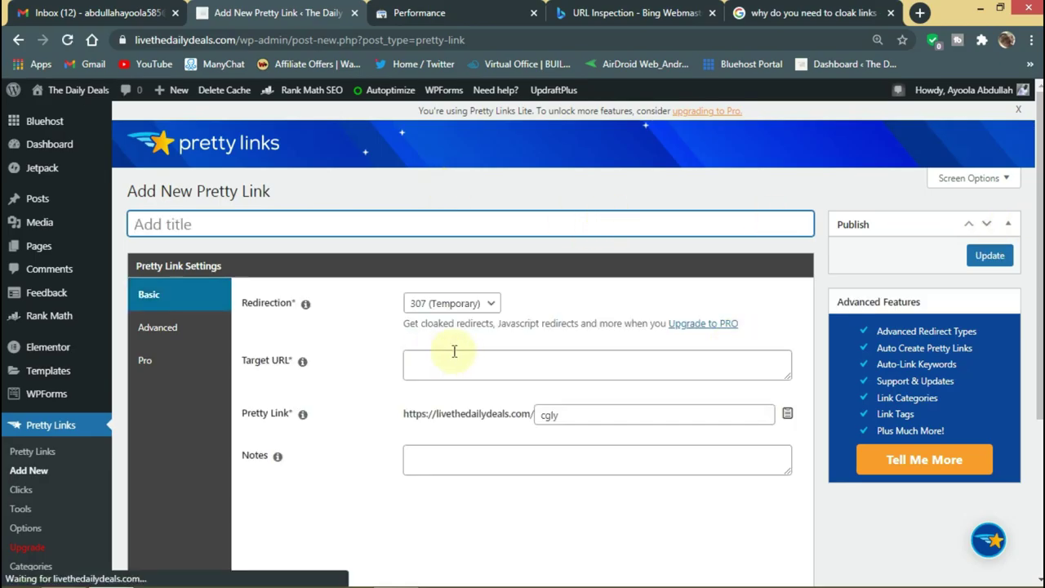
Step: Paste the copied Google search address into Target URL, then copy it
{"action": "left_click", "coordinate": [449, 368]}
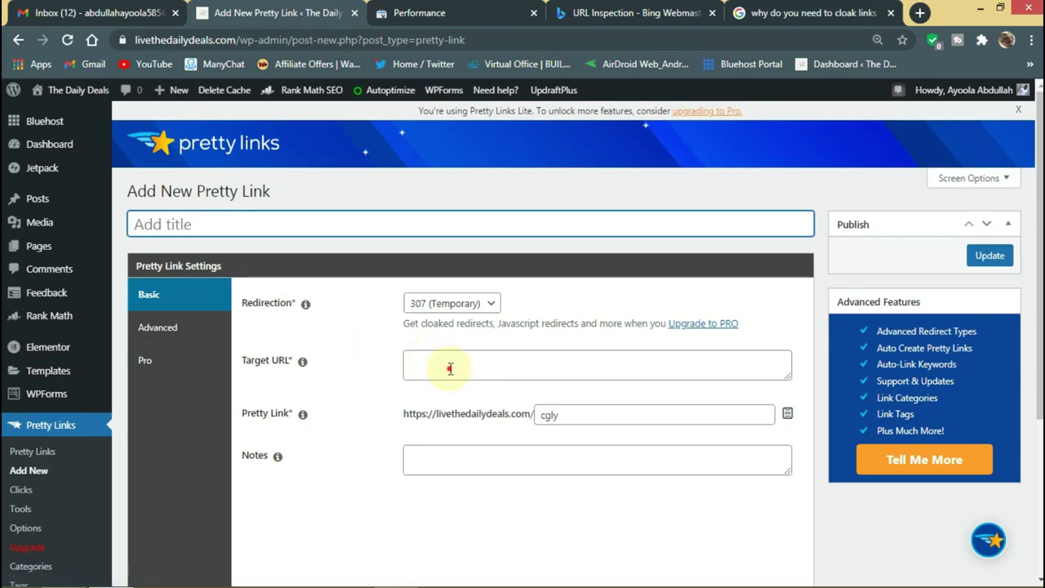
{"action": "key", "text": "ctrl+v"}
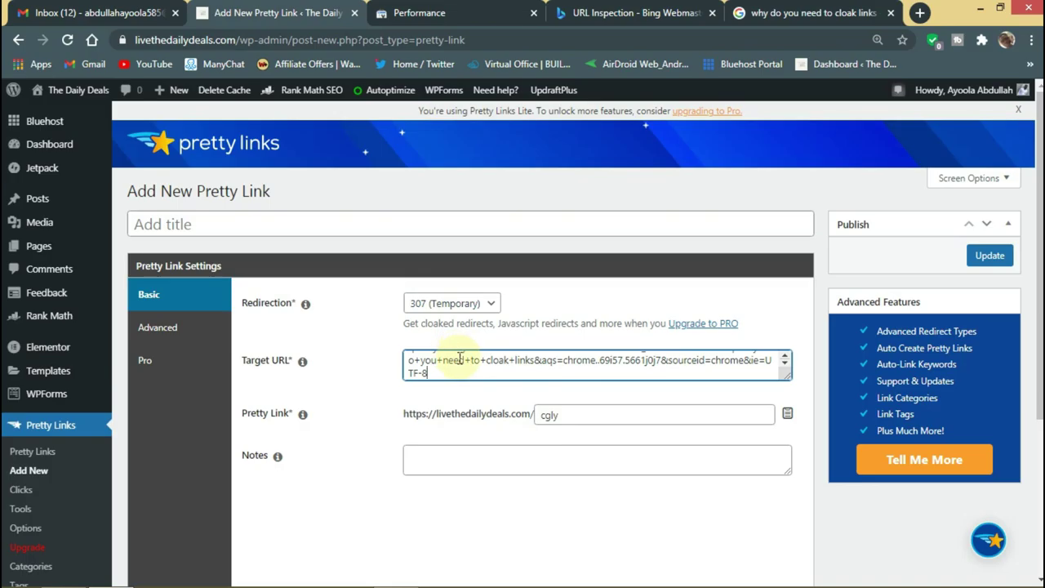
{"action": "triple_click", "coordinate": [426, 360]}
{"action": "key", "text": "ctrl+c"}
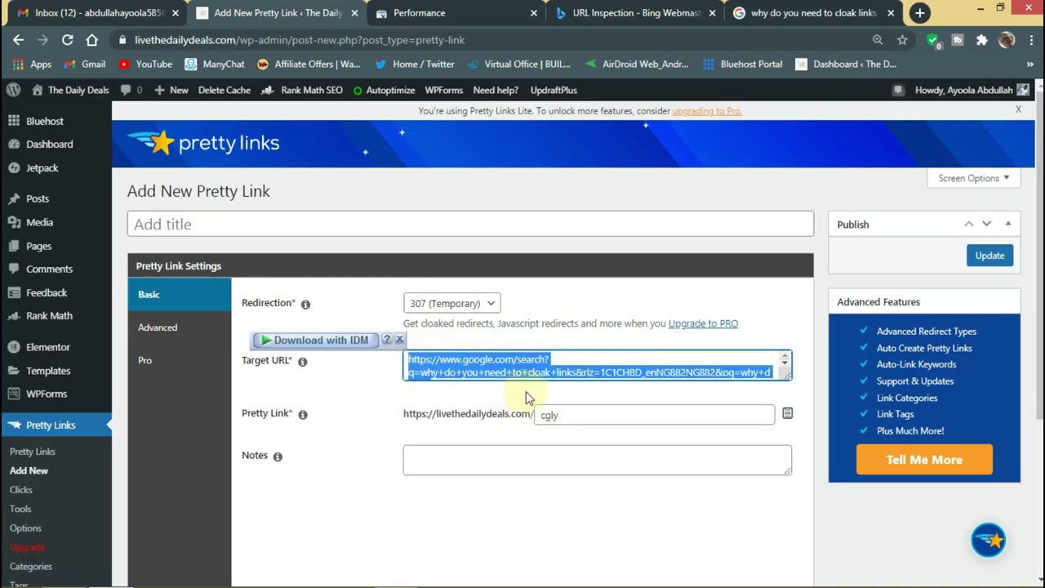
{"action": "left_click", "coordinate": [593, 361]}
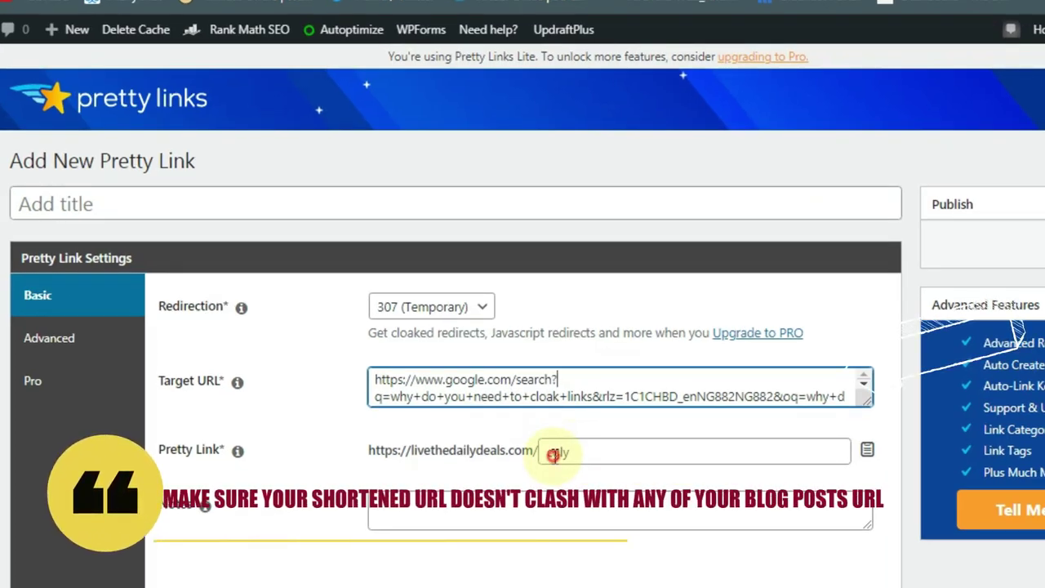
Step: Replace the slug 'cgly' with 'google-search', inserting the missing 'g'
{"action": "double_click", "coordinate": [556, 454]}
{"action": "type", "text": "goo"}
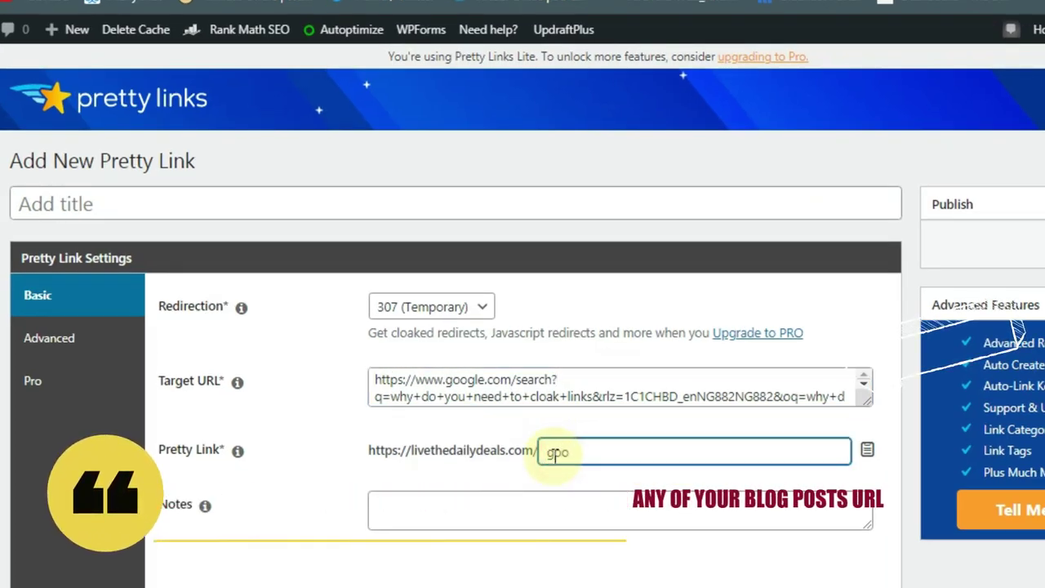
{"action": "type", "text": "le-se"}
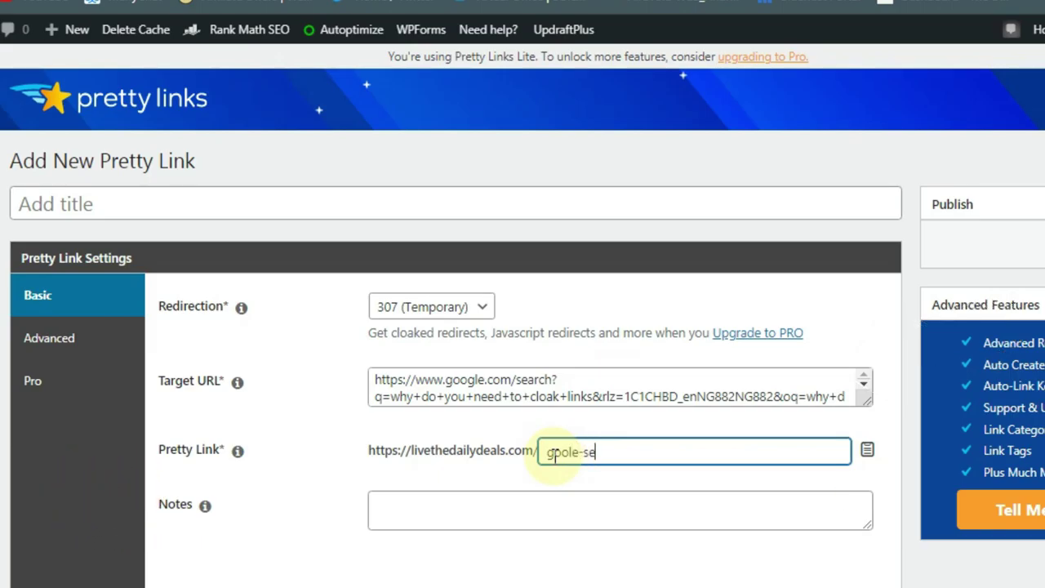
{"action": "type", "text": "arch"}
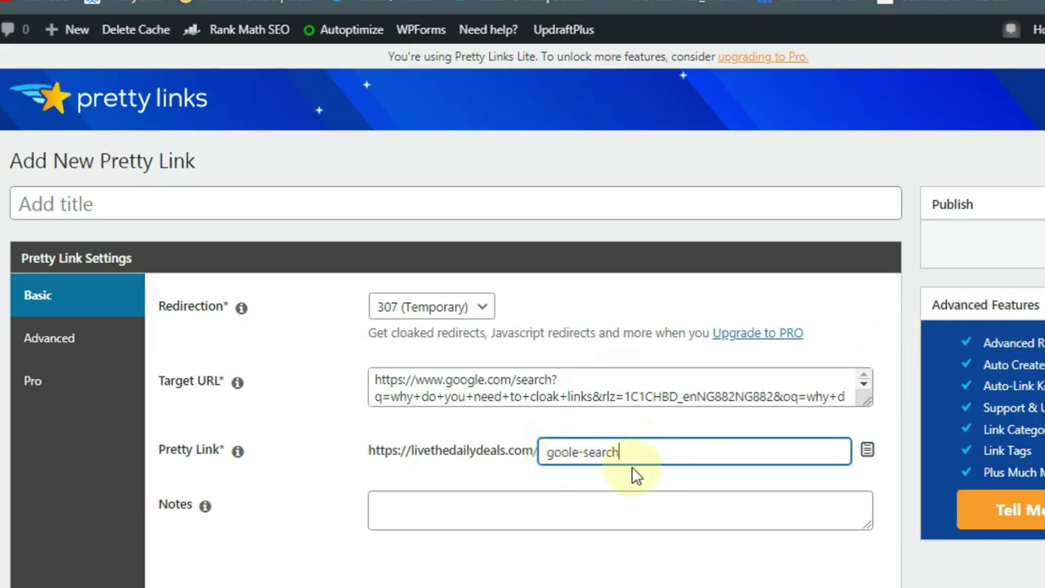
{"action": "left_click", "coordinate": [566, 453]}
{"action": "type", "text": "g"}
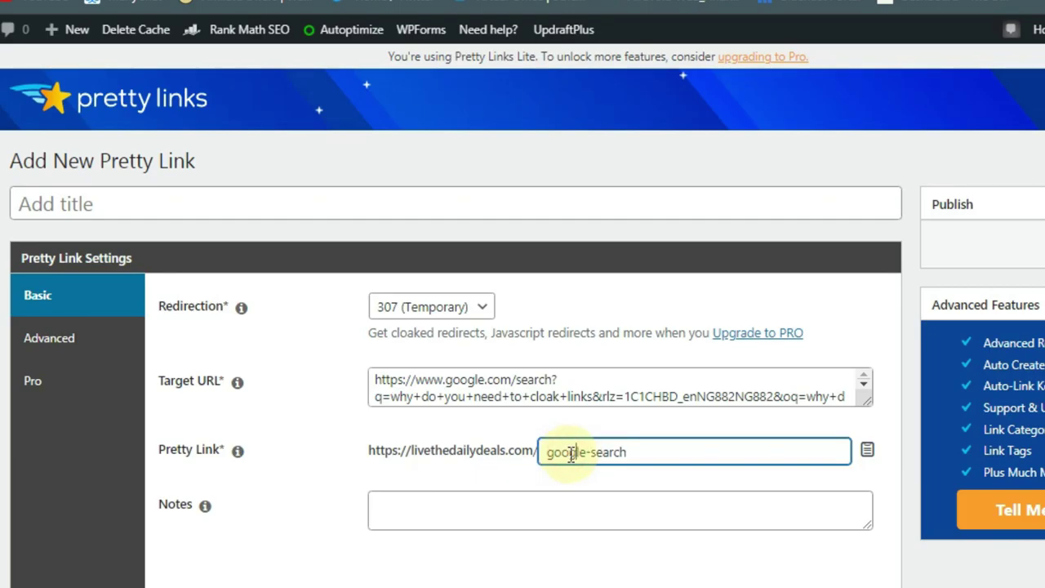
{"action": "left_click", "coordinate": [624, 436]}
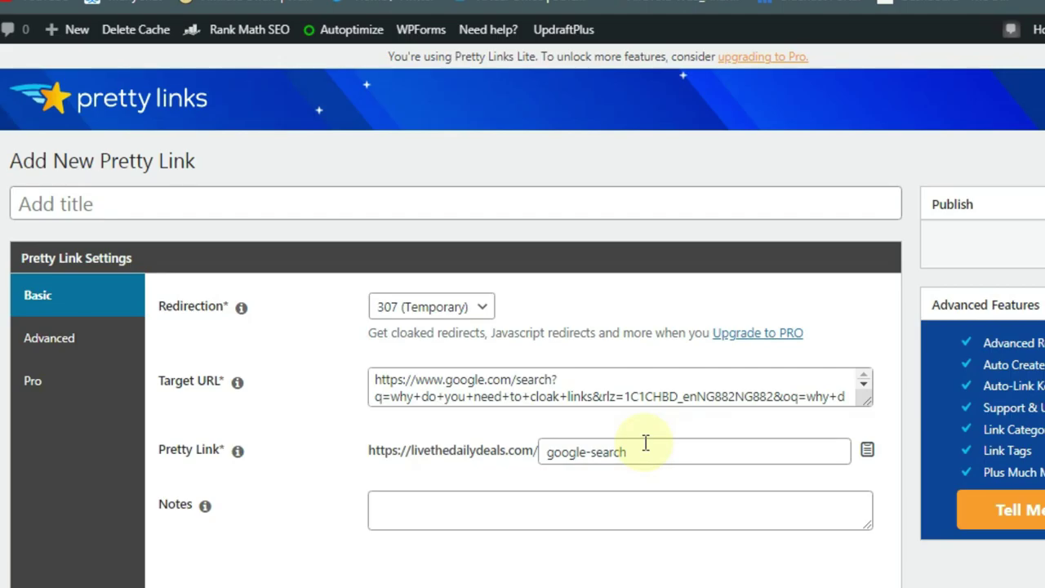
Step: After checking the Google results tab, update and publish the google-search link
{"action": "left_click", "coordinate": [808, 12]}
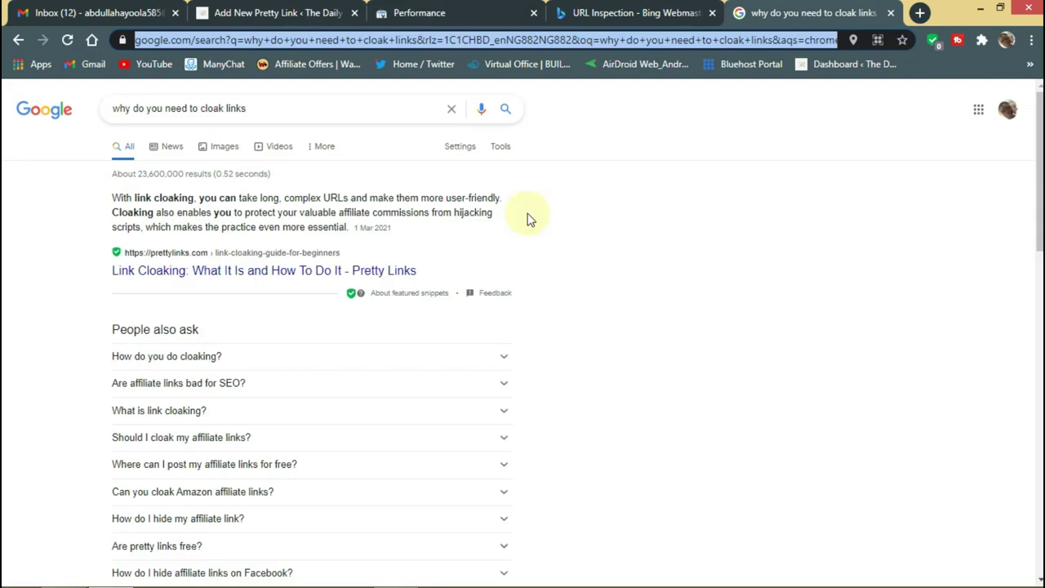
{"action": "left_click", "coordinate": [273, 12]}
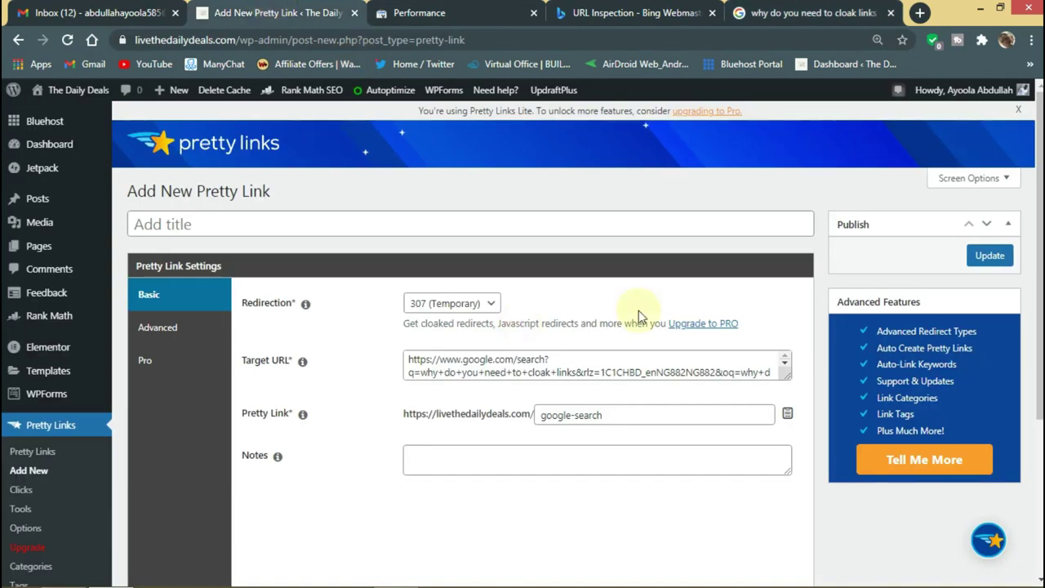
{"action": "left_click", "coordinate": [989, 258]}
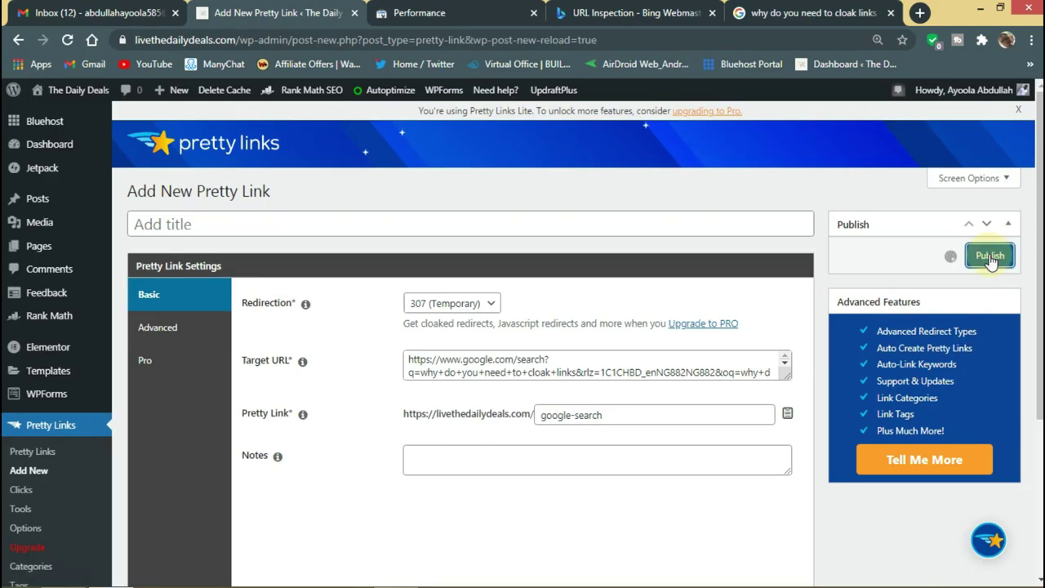
{"action": "left_click", "coordinate": [989, 258]}
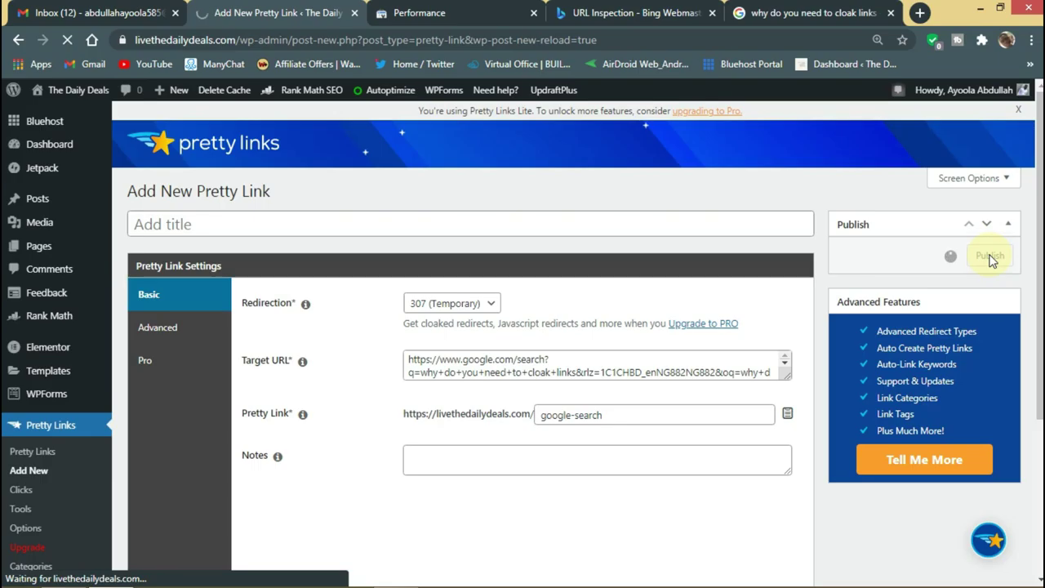
Step: Revisit the Google results, then copy the /google-search short link to the clipboard
{"action": "left_click", "coordinate": [816, 13]}
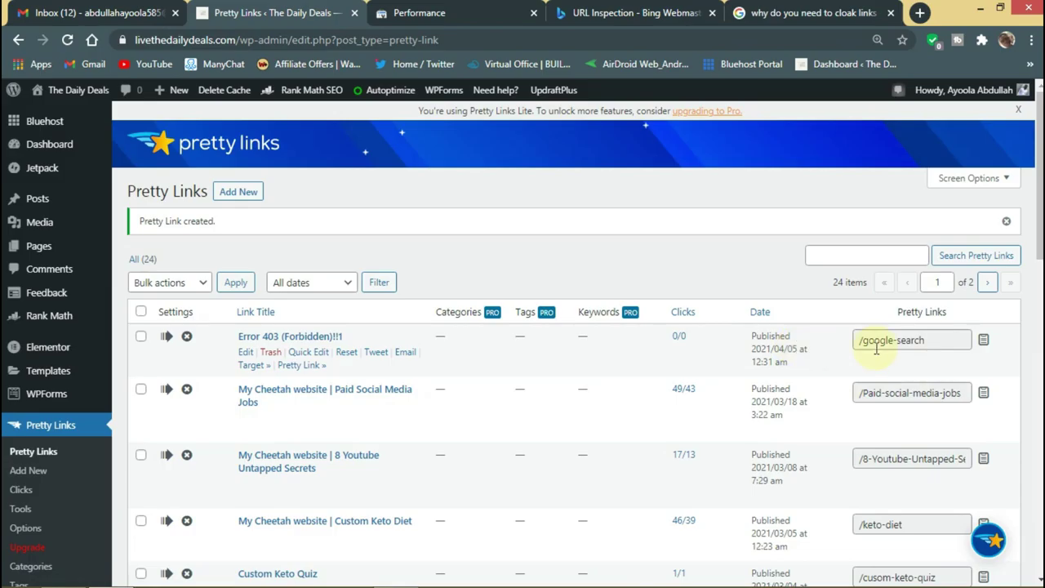
{"action": "left_click", "coordinate": [984, 343]}
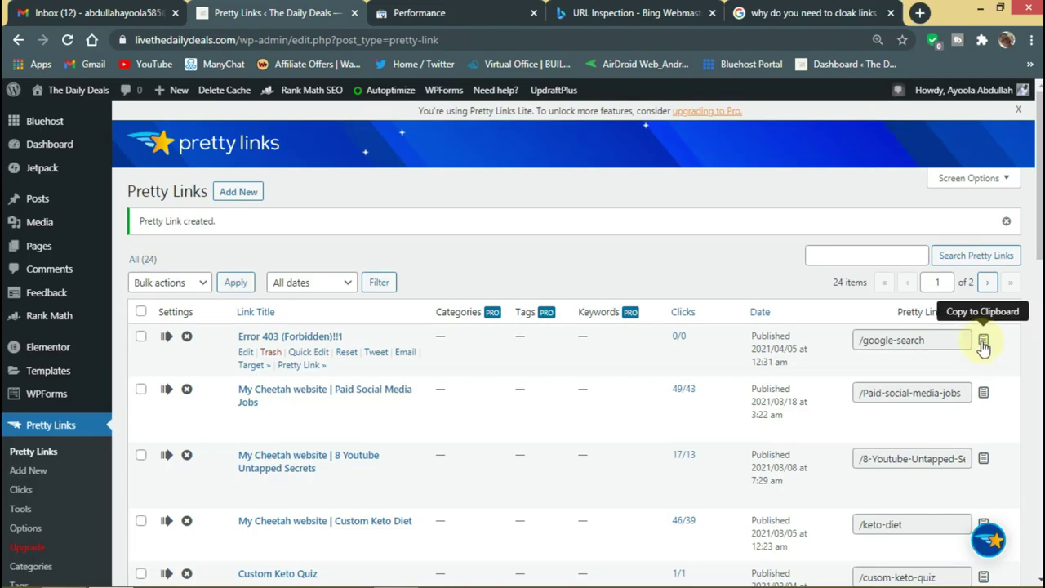
{"action": "left_click", "coordinate": [983, 344]}
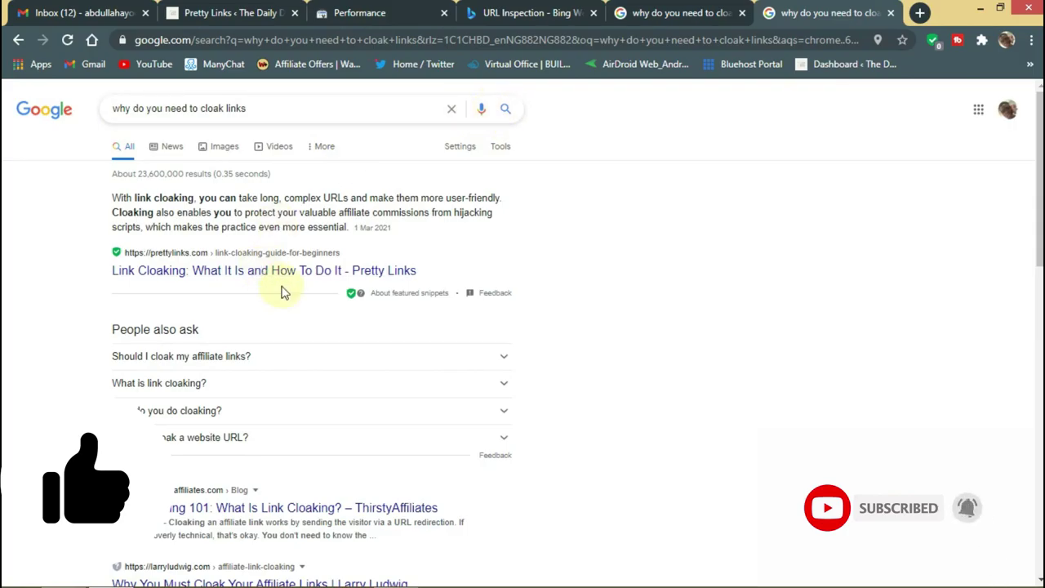
Step: View each Google cloak-links results tab in turn, then switch back to Pretty Links
{"action": "left_click", "coordinate": [666, 21]}
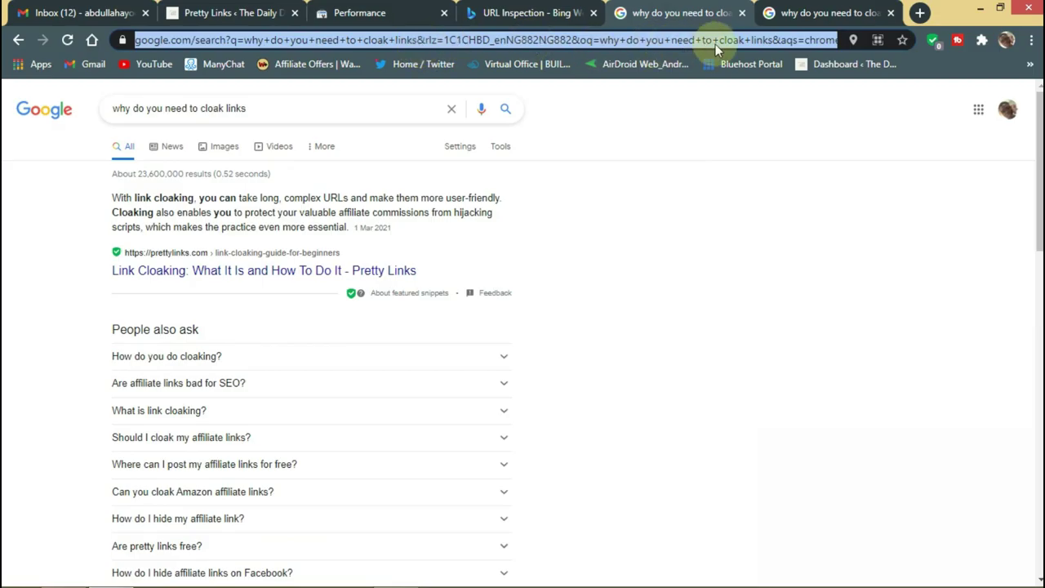
{"action": "left_click", "coordinate": [817, 13]}
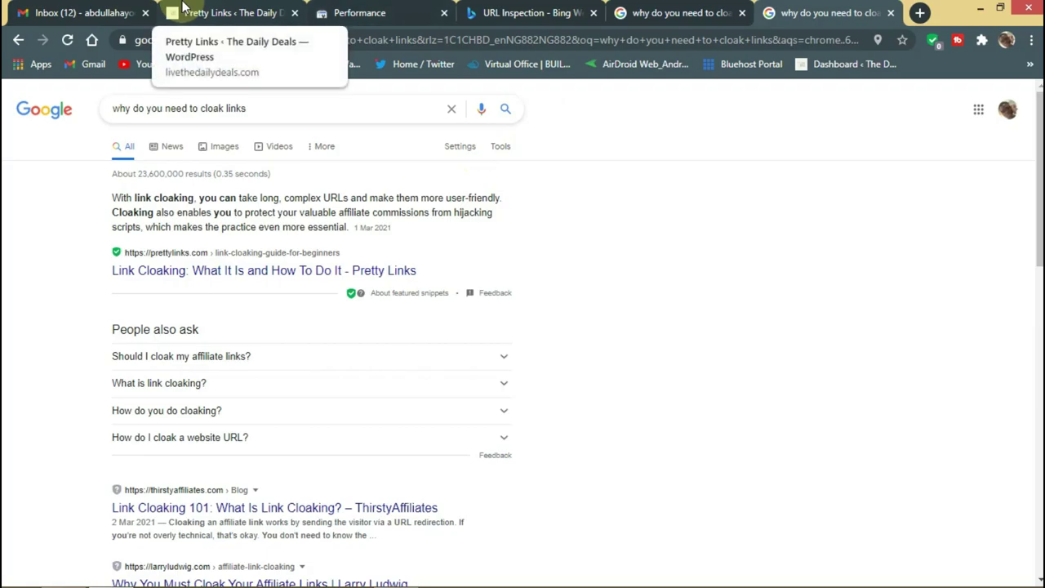
{"action": "left_click", "coordinate": [214, 11]}
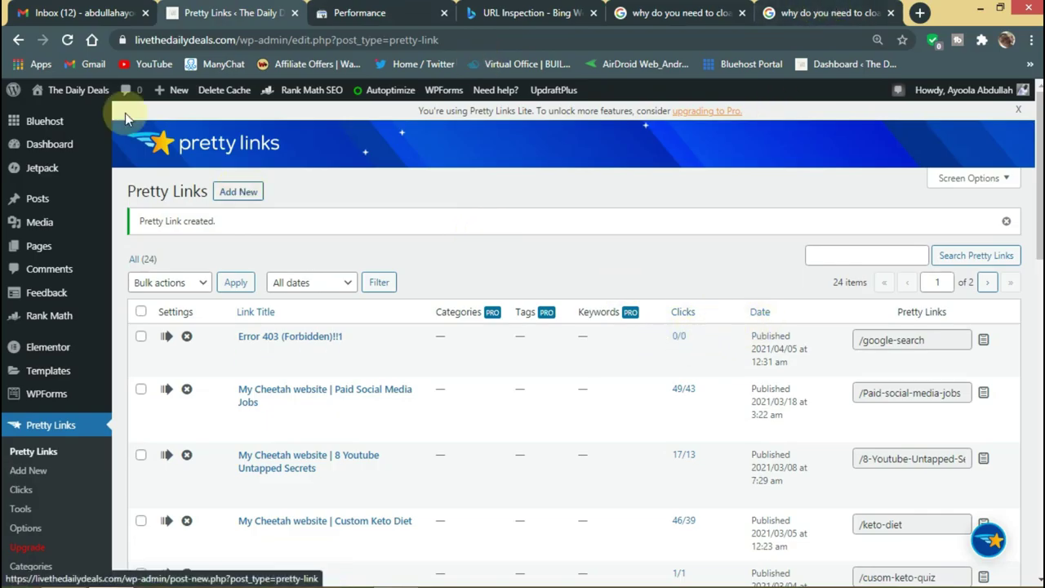
Step: Reload the Pretty Links list to show /google-search at 1/1 clicks and recopy it
{"action": "left_click", "coordinate": [68, 40]}
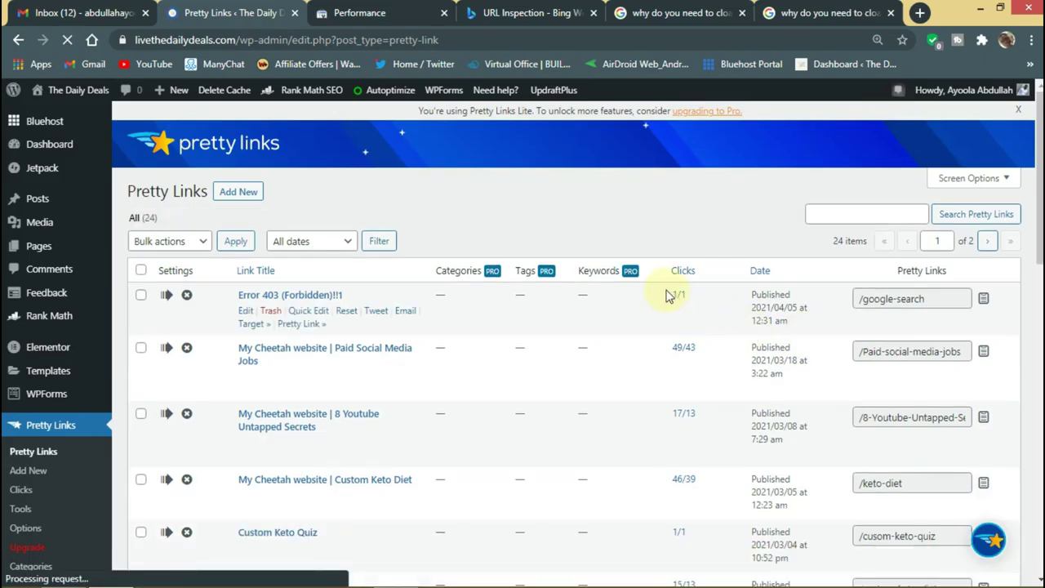
{"action": "mouse_move", "coordinate": [572, 307]}
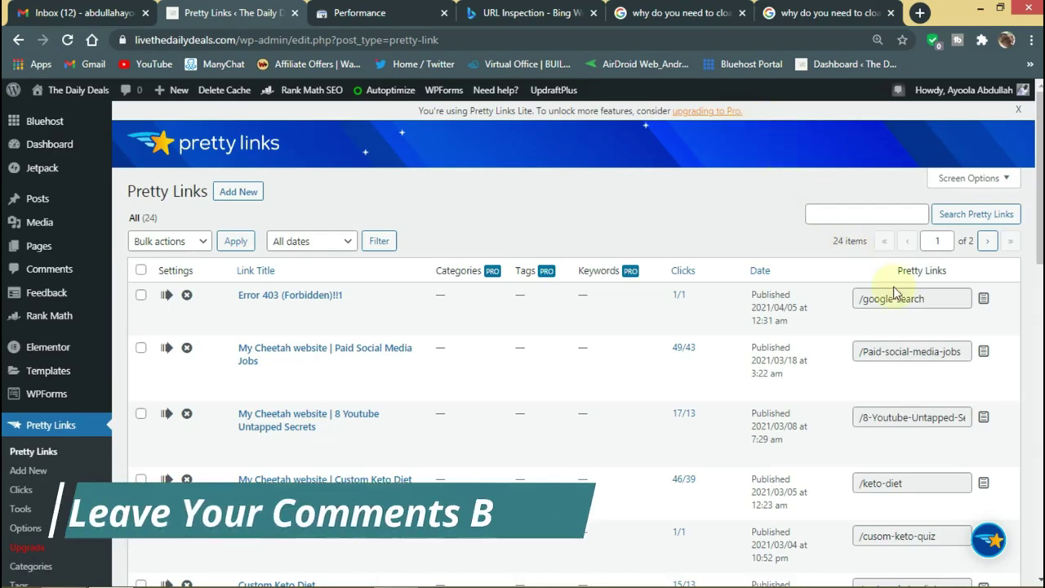
{"action": "left_click", "coordinate": [984, 300]}
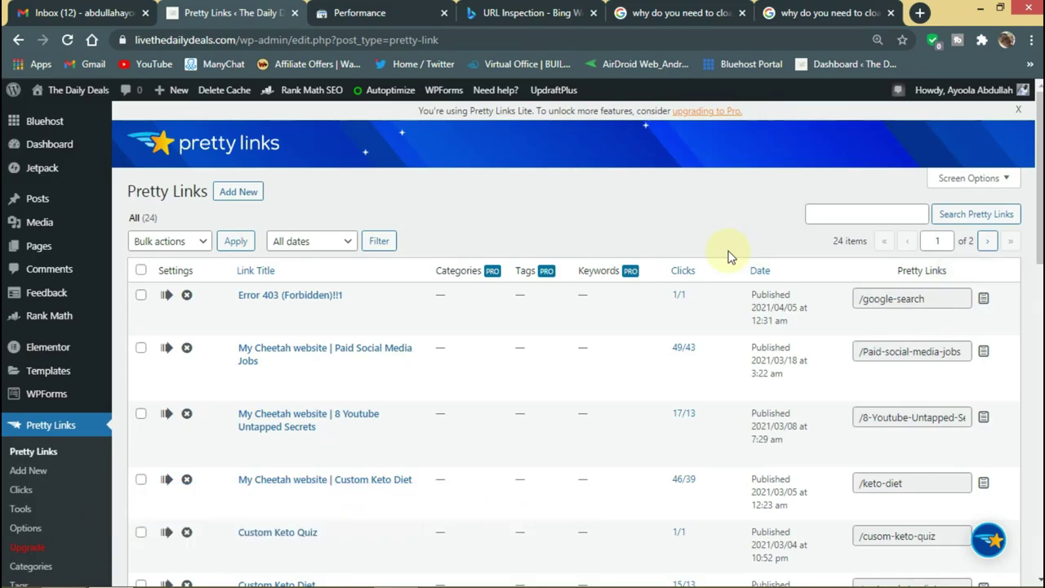